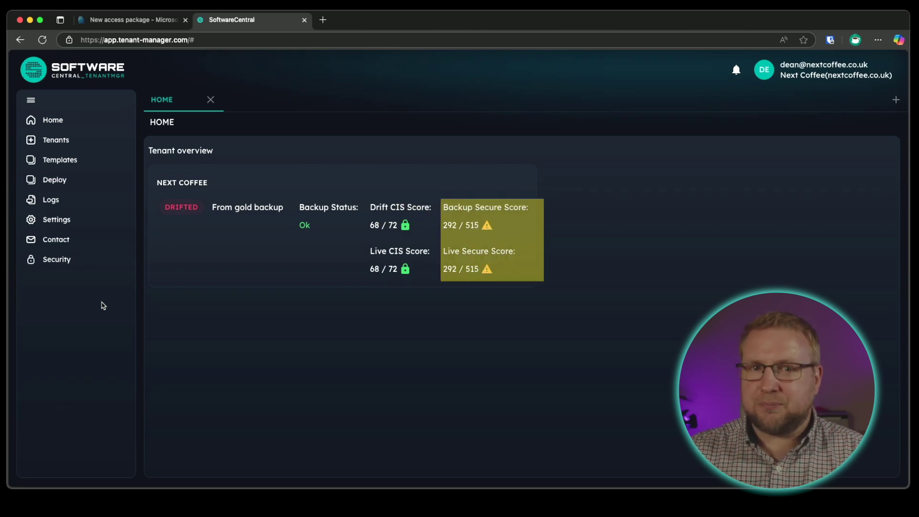
pyautogui.click(294, 254)
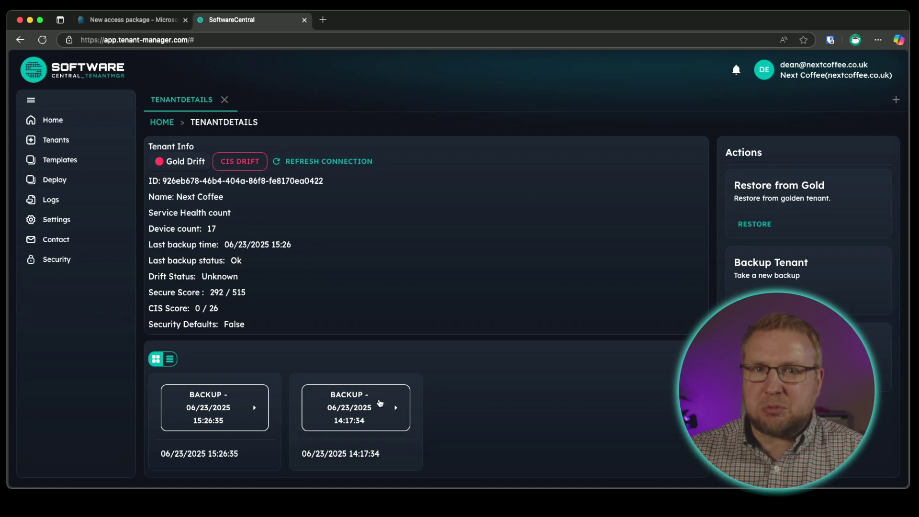
pyautogui.click(385, 458)
pyautogui.scroll(-1, 761, 447)
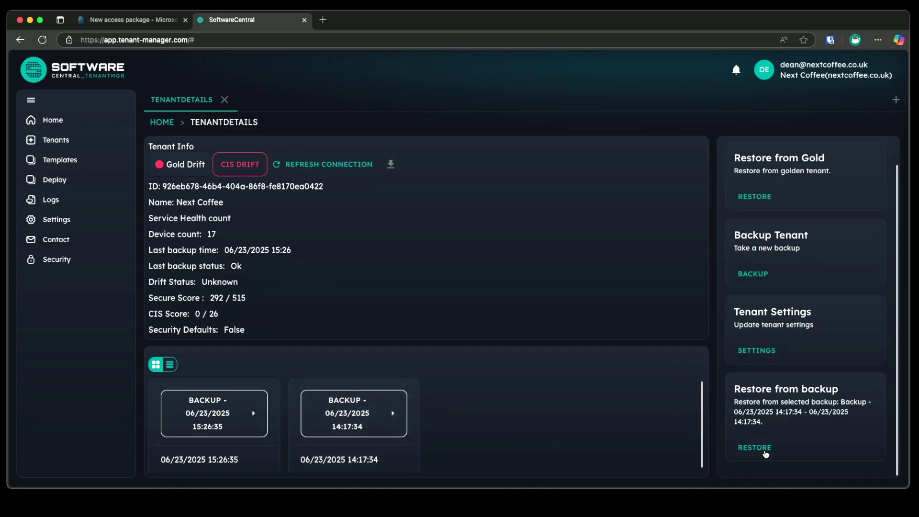
pyautogui.click(756, 447)
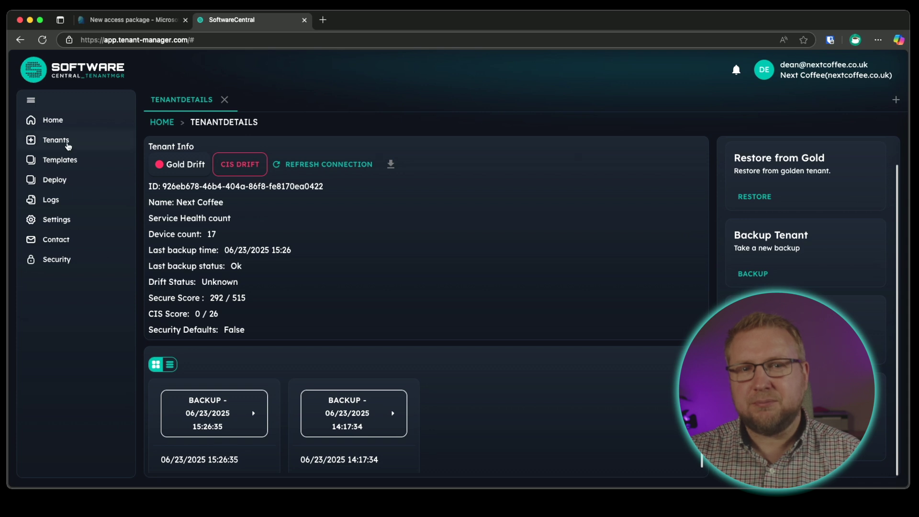
# - On the Deploy page, choose the CIS Level 1 template for the Next Coffee tenant
pyautogui.click(89, 185)
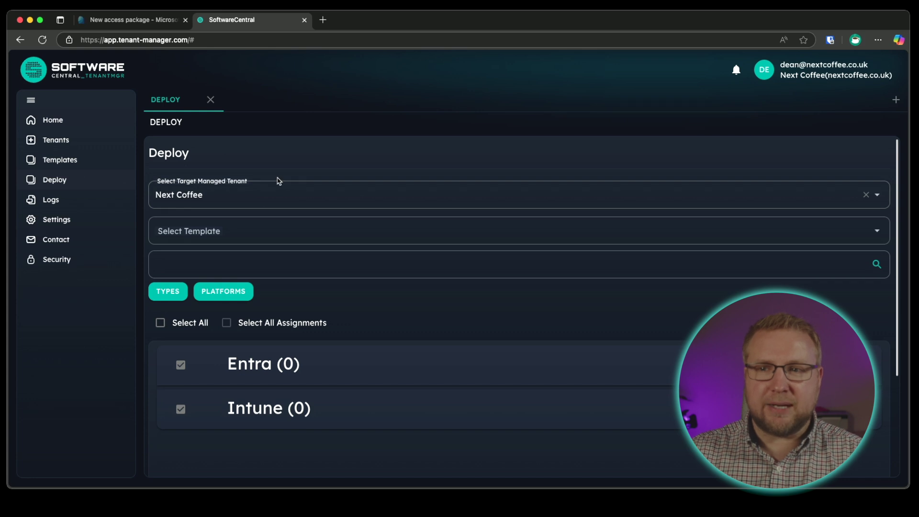
pyautogui.click(257, 230)
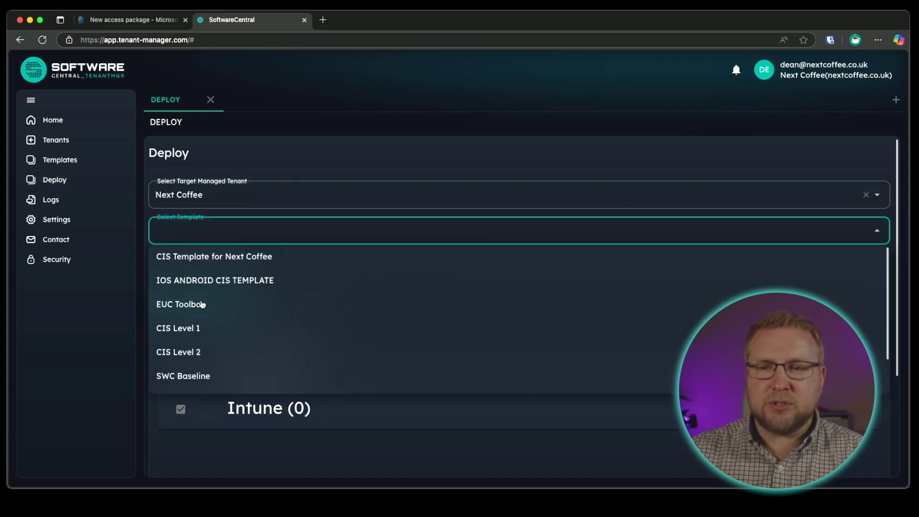
pyautogui.click(221, 329)
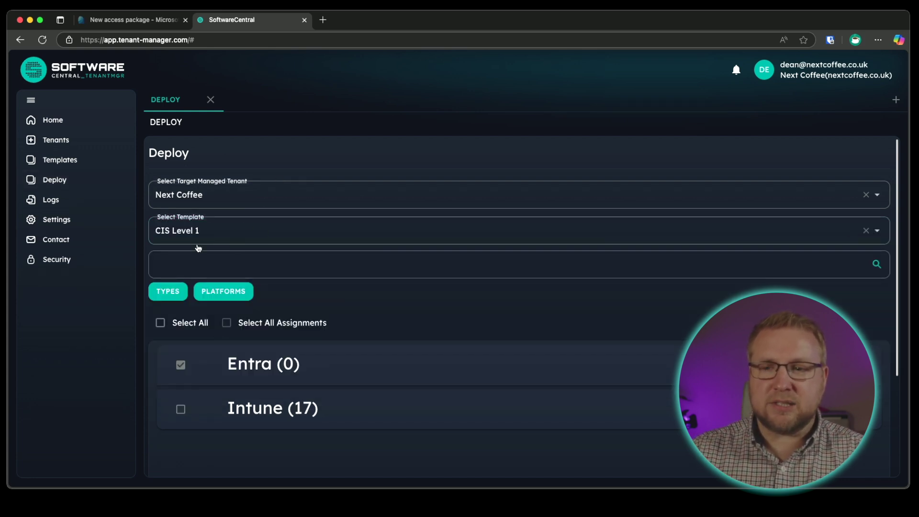
pyautogui.click(244, 230)
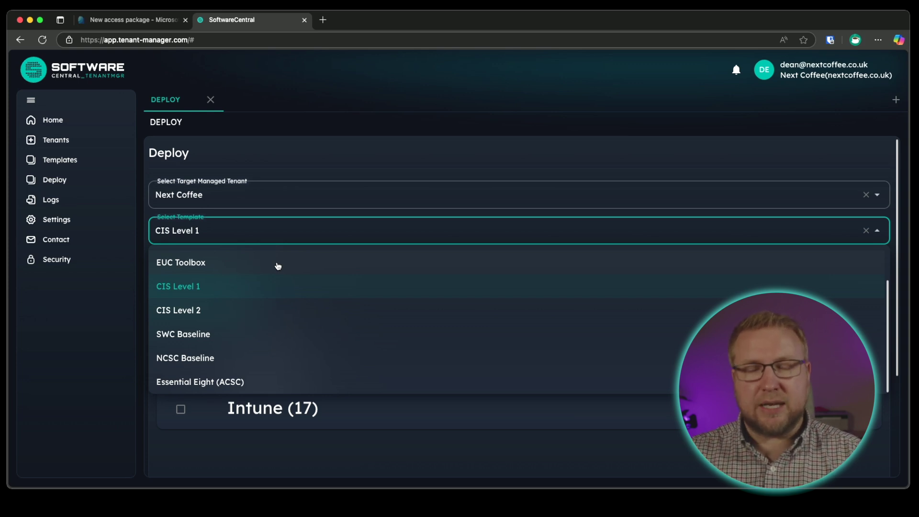
# - Keep CIS Level 1 selected and expand the Intune Settings Catalog policies
pyautogui.click(263, 287)
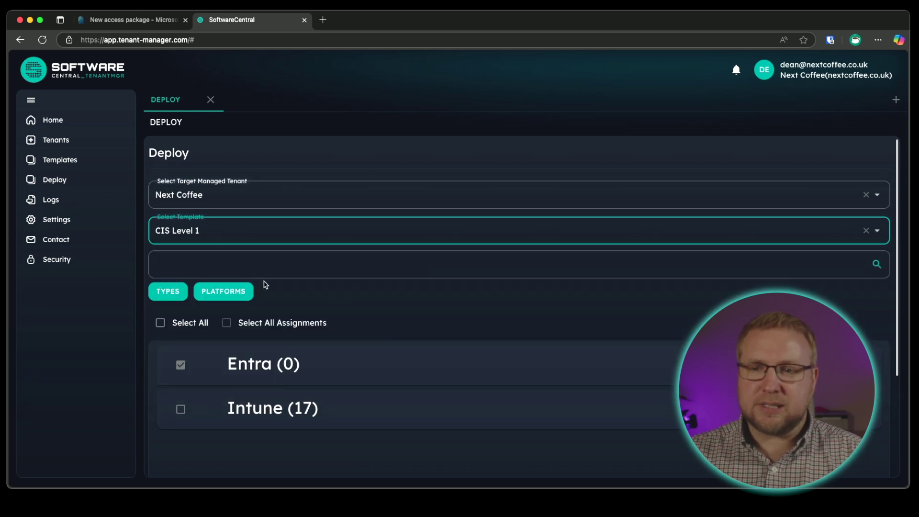
pyautogui.scroll(-1, 349, 364)
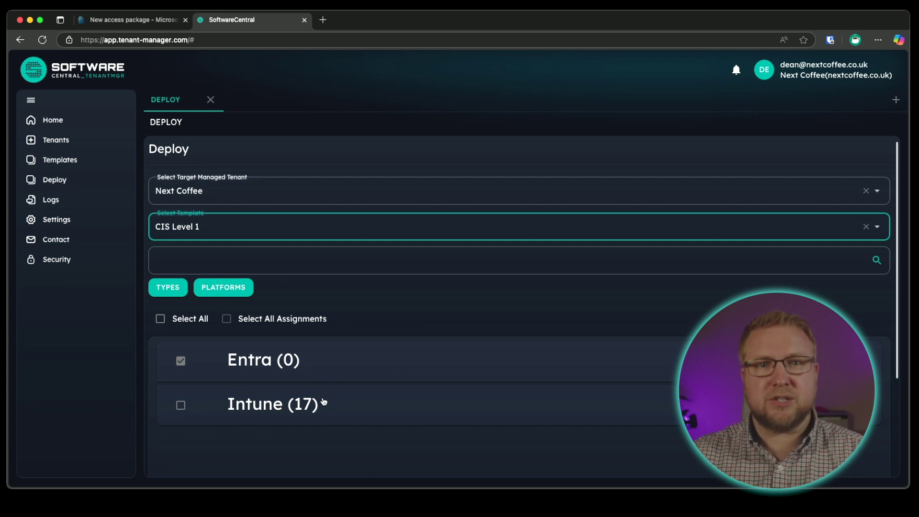
pyautogui.scroll(-2, 325, 402)
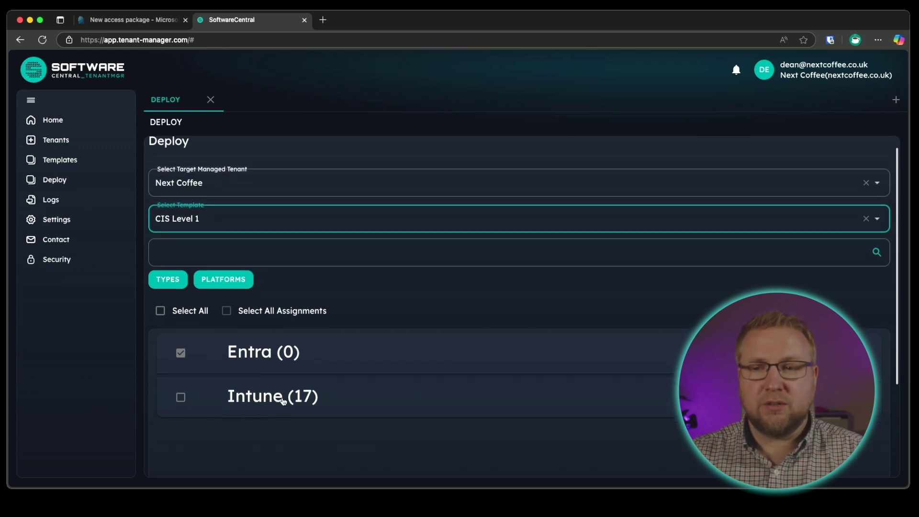
pyautogui.click(367, 406)
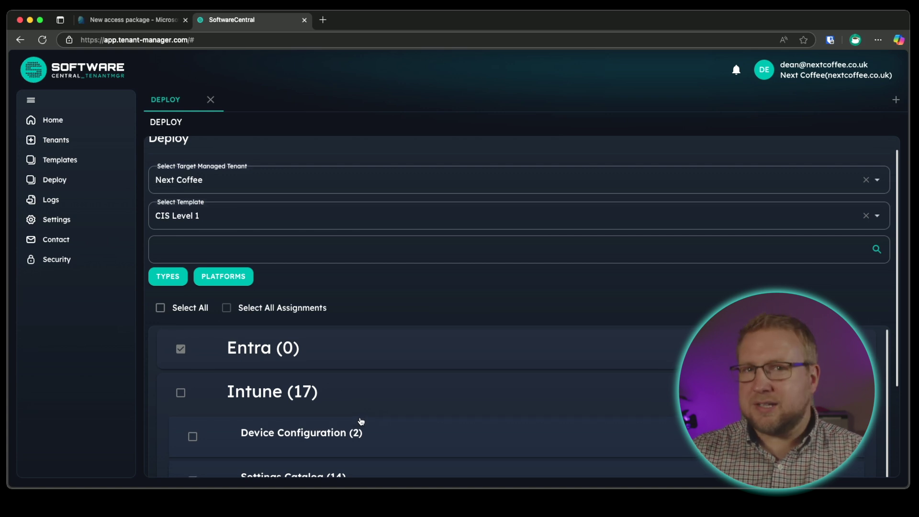
pyautogui.scroll(-1, 361, 422)
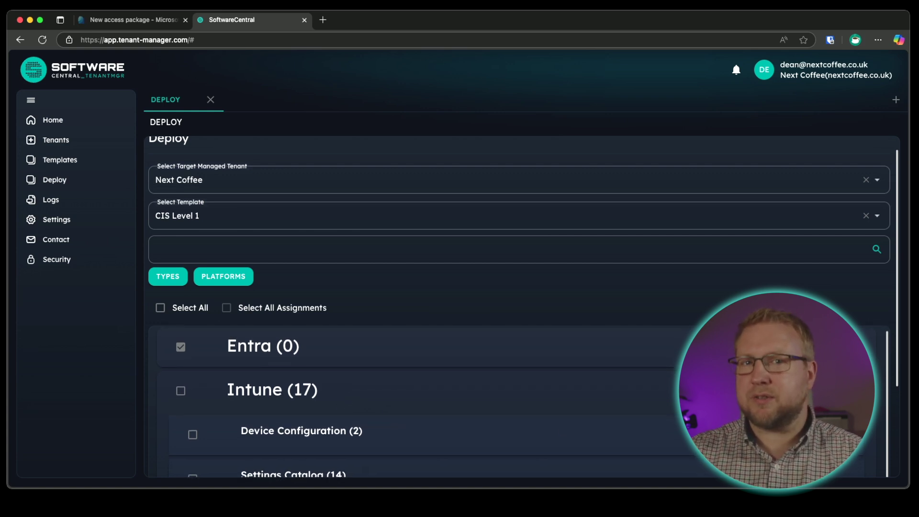
pyautogui.scroll(-5, 682, 265)
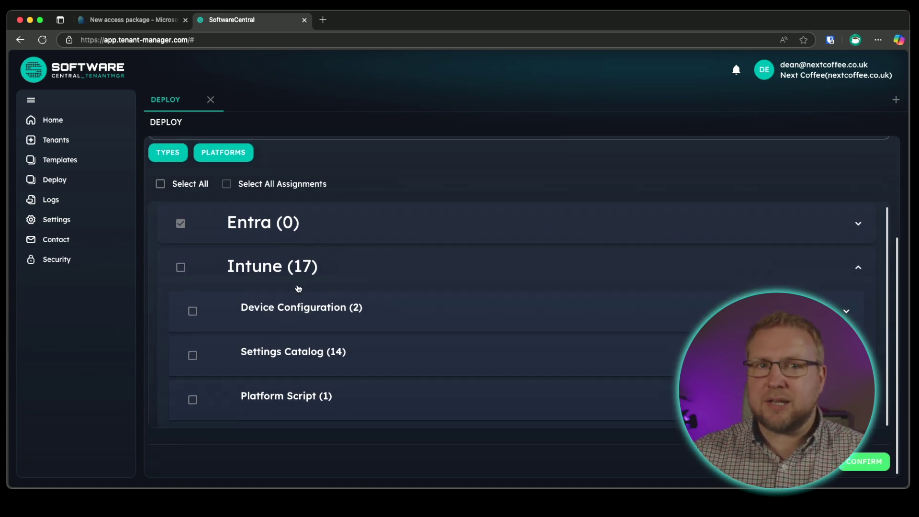
pyautogui.click(381, 357)
pyautogui.scroll(-2, 343, 351)
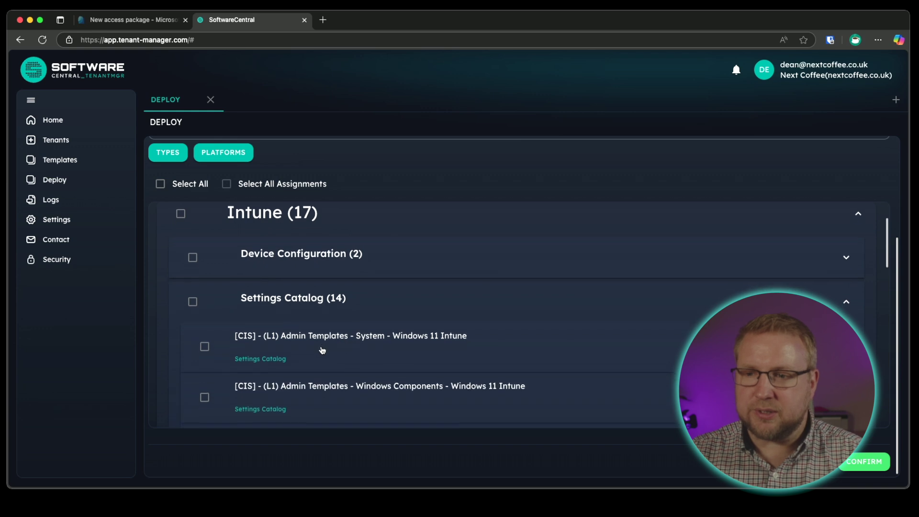
pyautogui.scroll(-6, 322, 350)
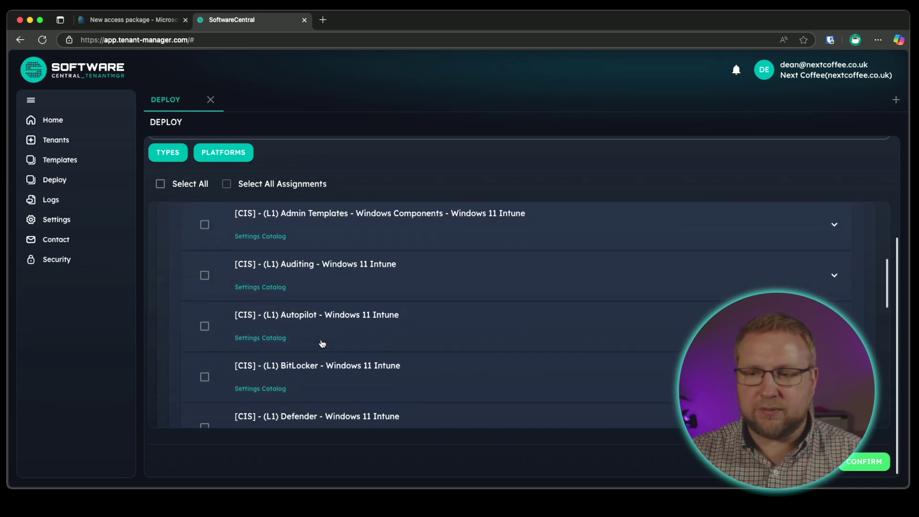
pyautogui.scroll(-2, 323, 344)
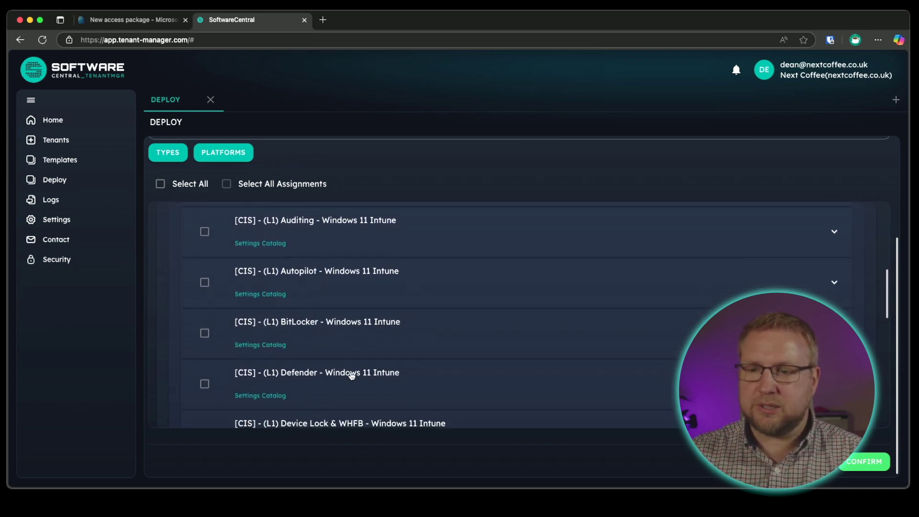
# - Tick [CIS] - (L1) Defender - Windows 11 Intune and untick its Group: [SWC] - Intune-Users
pyautogui.click(352, 376)
pyautogui.scroll(-3, 353, 378)
pyautogui.click(205, 317)
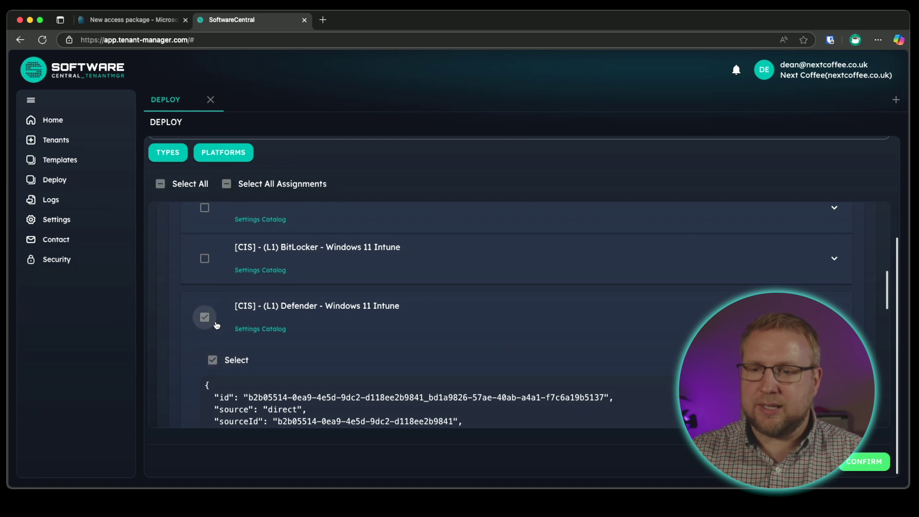
pyautogui.scroll(-5, 273, 330)
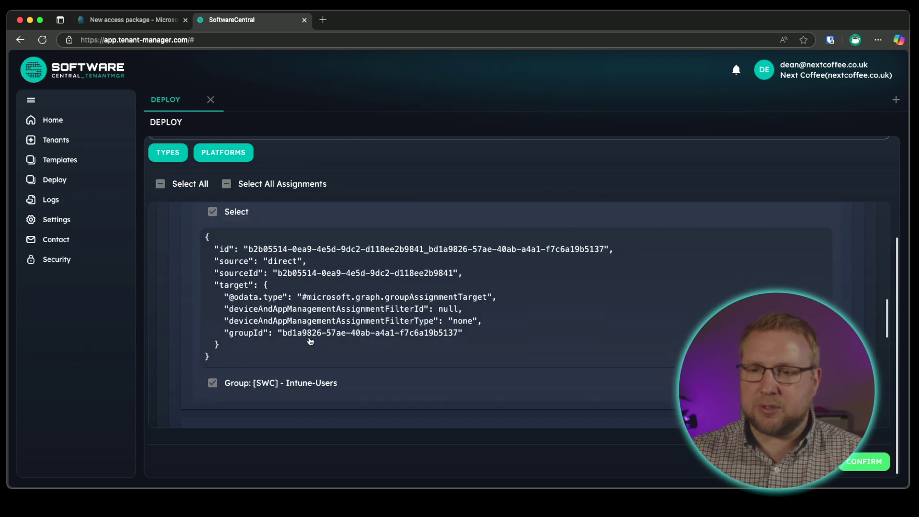
pyautogui.click(213, 383)
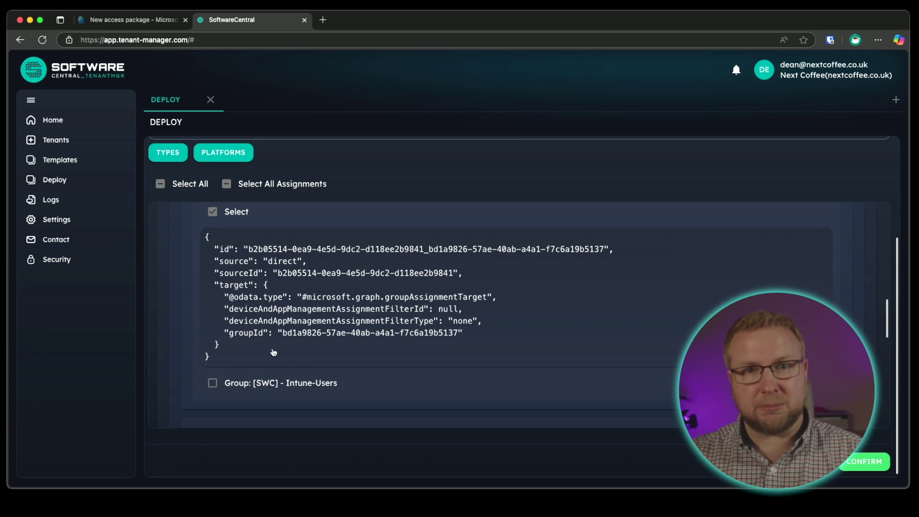
pyautogui.scroll(-1, 296, 363)
pyautogui.scroll(-1, 296, 362)
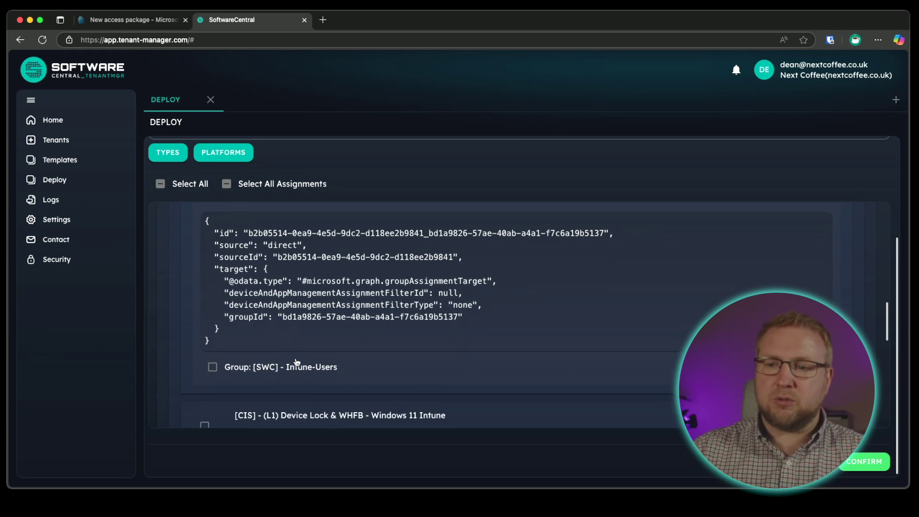
# - Confirm the Defender policy deployment with change reason 'Import Defender Policies'
pyautogui.click(864, 463)
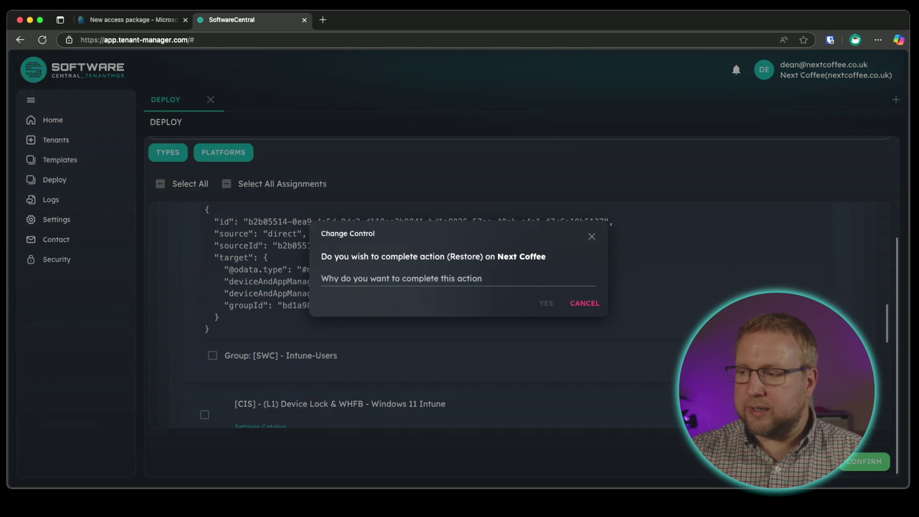
pyautogui.click(484, 276)
pyautogui.write('I')
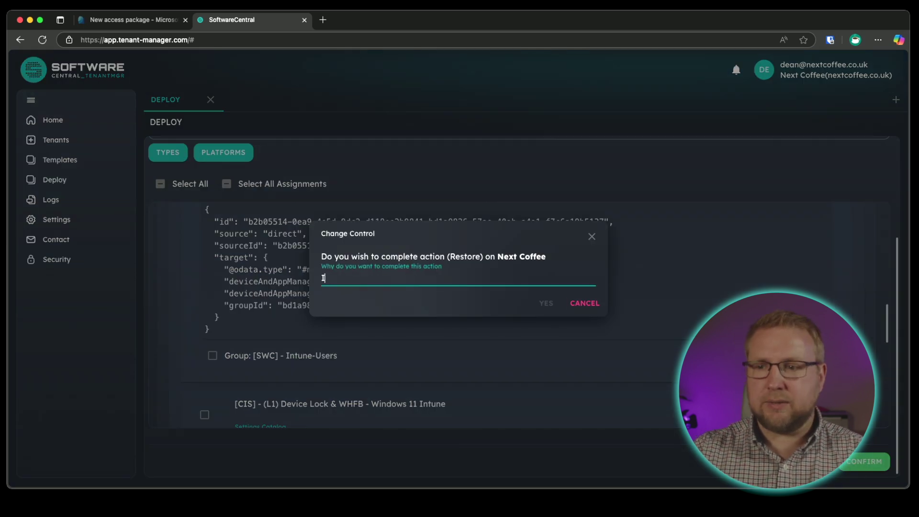
pyautogui.write('mport Defender ')
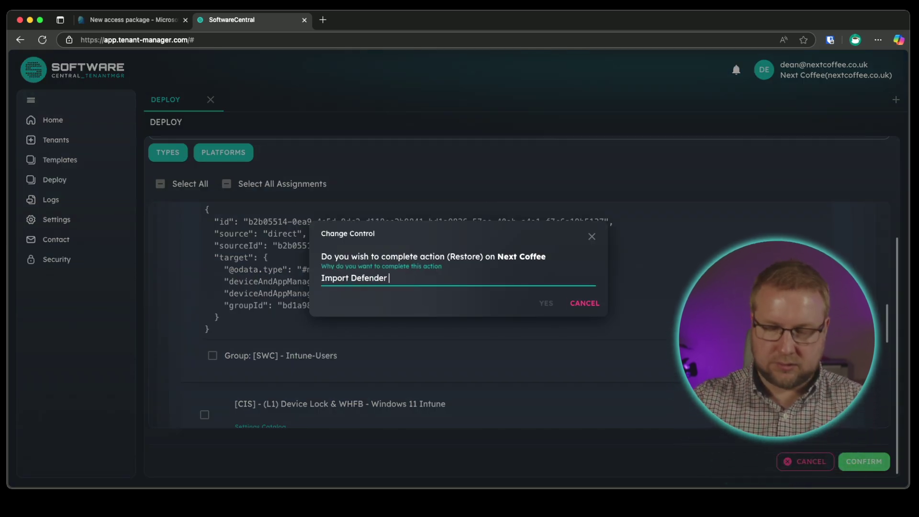
pyautogui.write('Policies')
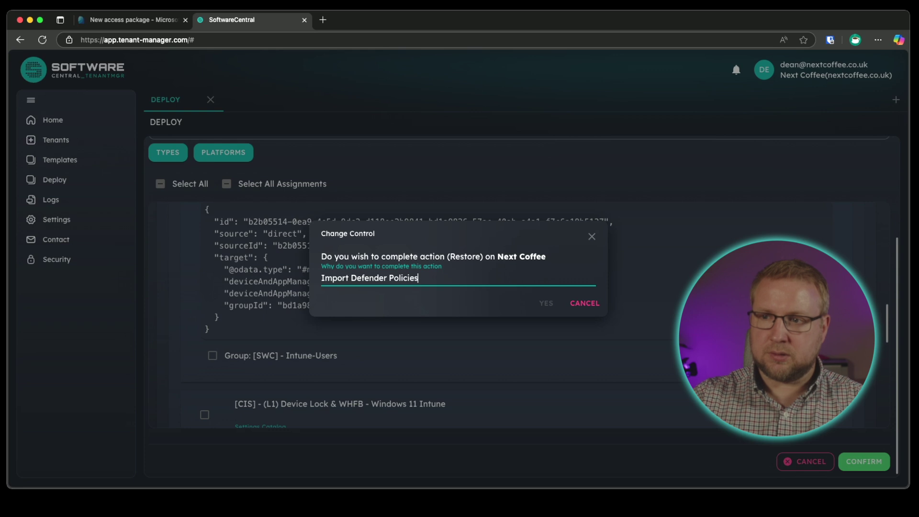
pyautogui.click(533, 309)
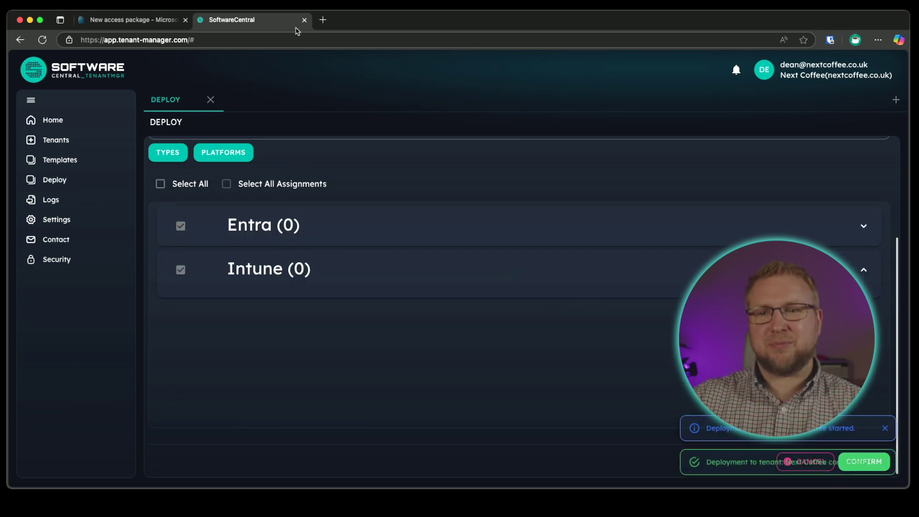
# - In Intune, list Devices > Windows > Configuration policies with the Policy name column widened
pyautogui.click(323, 21)
pyautogui.write('intune')
pyautogui.press('Return')
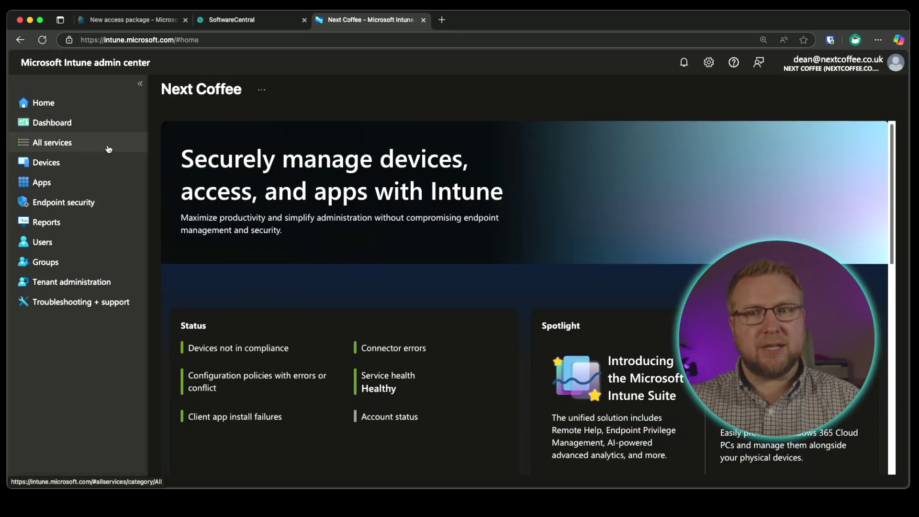
pyautogui.click(70, 164)
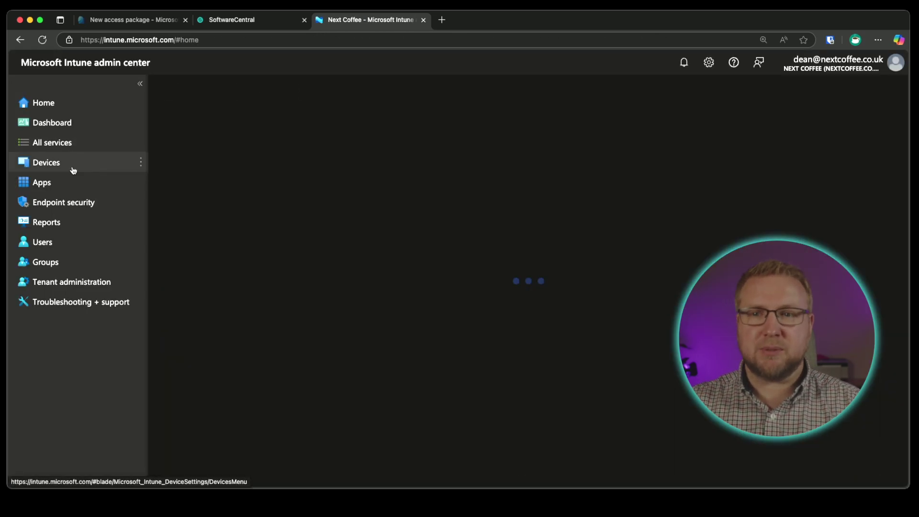
pyautogui.click(236, 272)
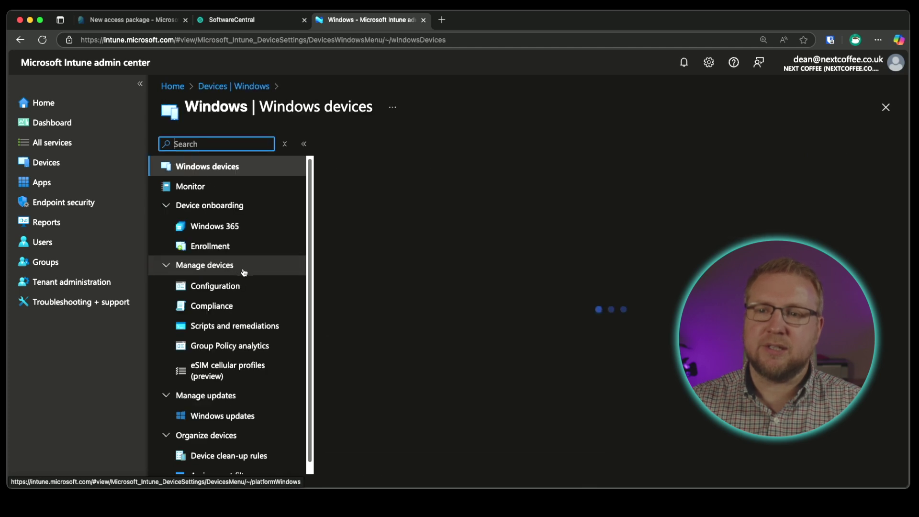
pyautogui.click(247, 289)
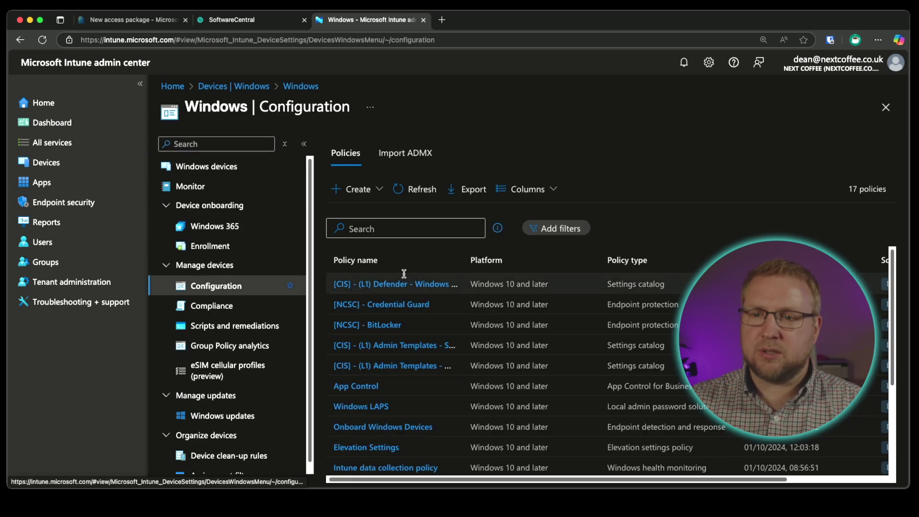
pyautogui.moveTo(465, 260); pyautogui.dragTo(557, 260)
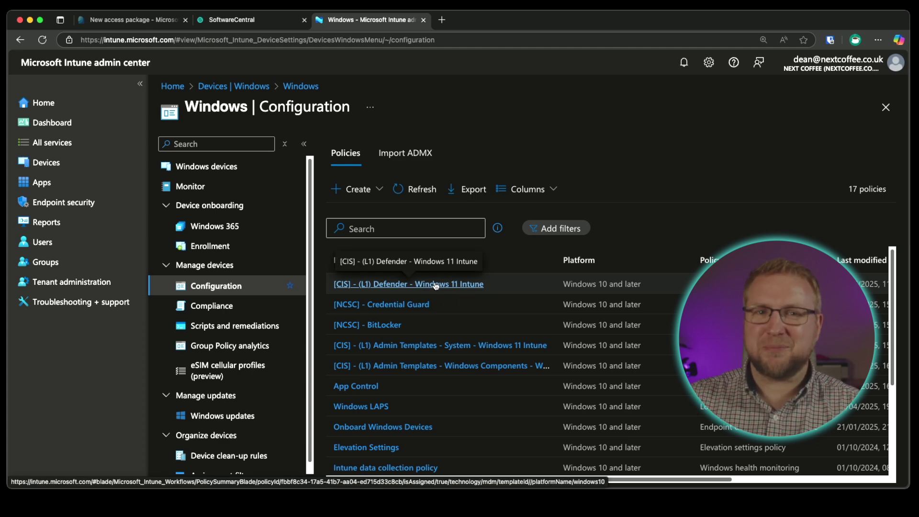
pyautogui.press('super+t')
# - Load tenantmanager.com and go to its 'I'm an Enterprise' page
pyautogui.write('te')
pyautogui.press('Return')
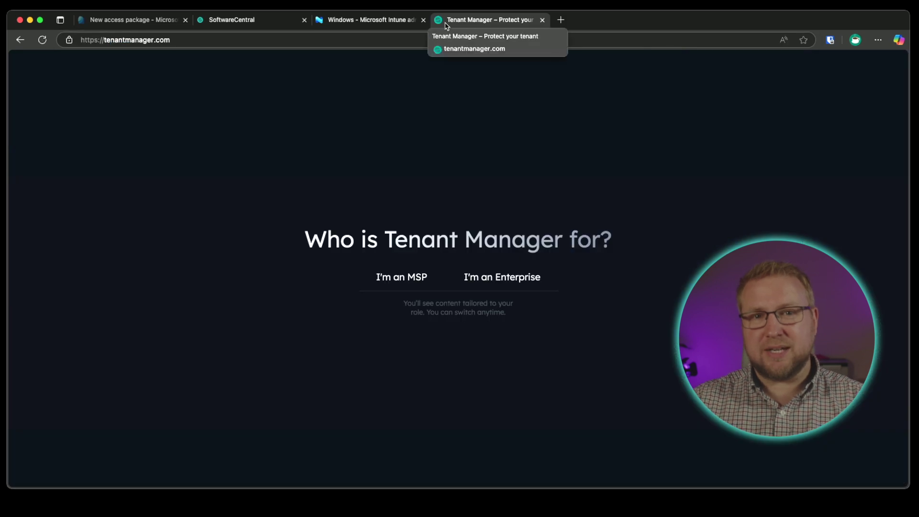
pyautogui.click(526, 282)
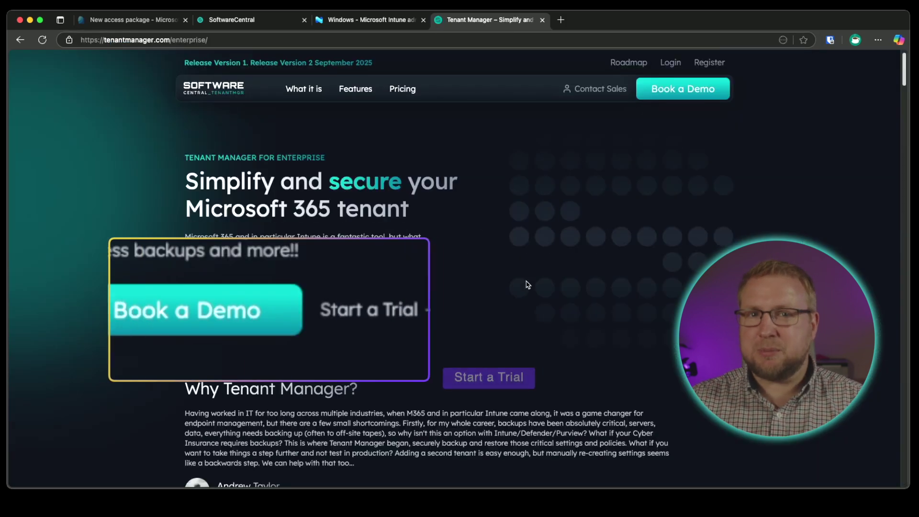